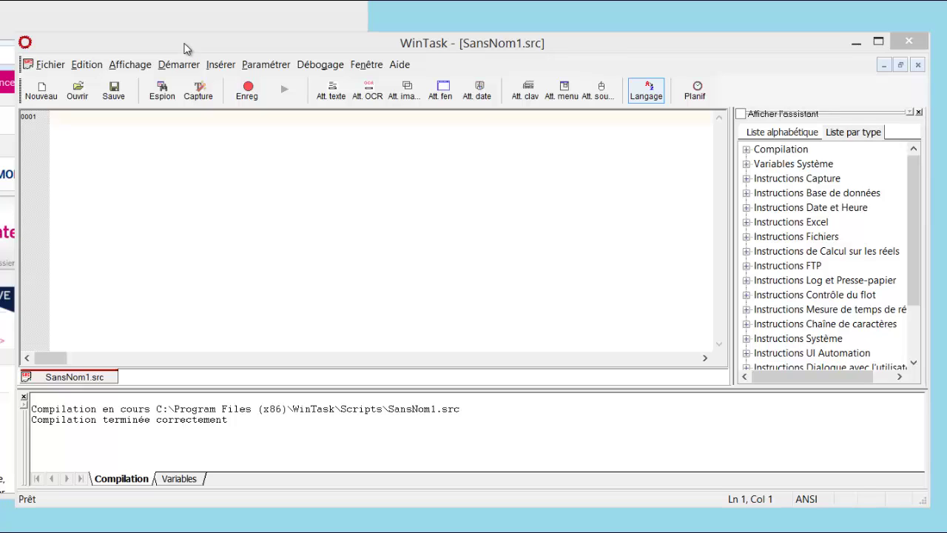
Switch to the browser to view the Boursorama page with the CAC 40 figures, and return to WinTask
left_click(187, 13)
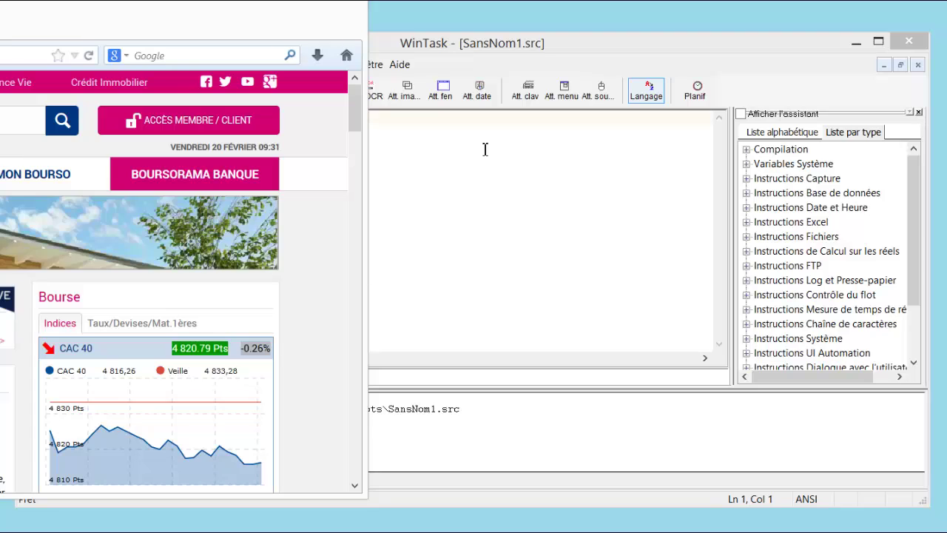
left_click(450, 176)
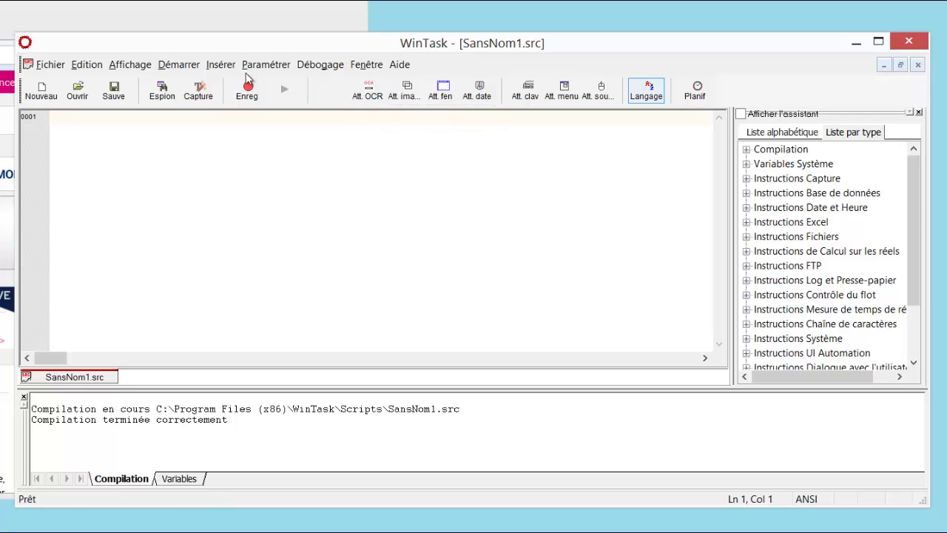
Start recording mode to examine the OCR functions it offers, and stop the recording without capturing anything
left_click(179, 65)
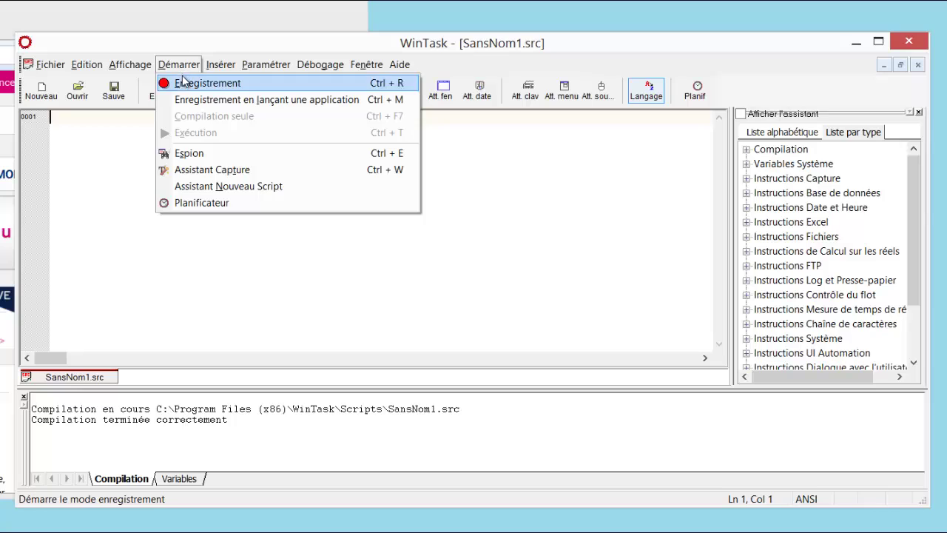
left_click(183, 83)
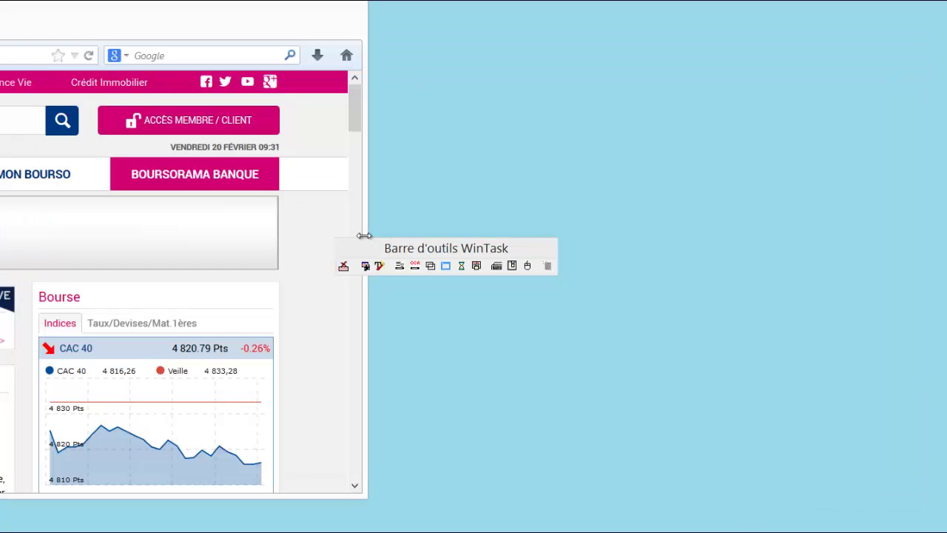
left_click(416, 266)
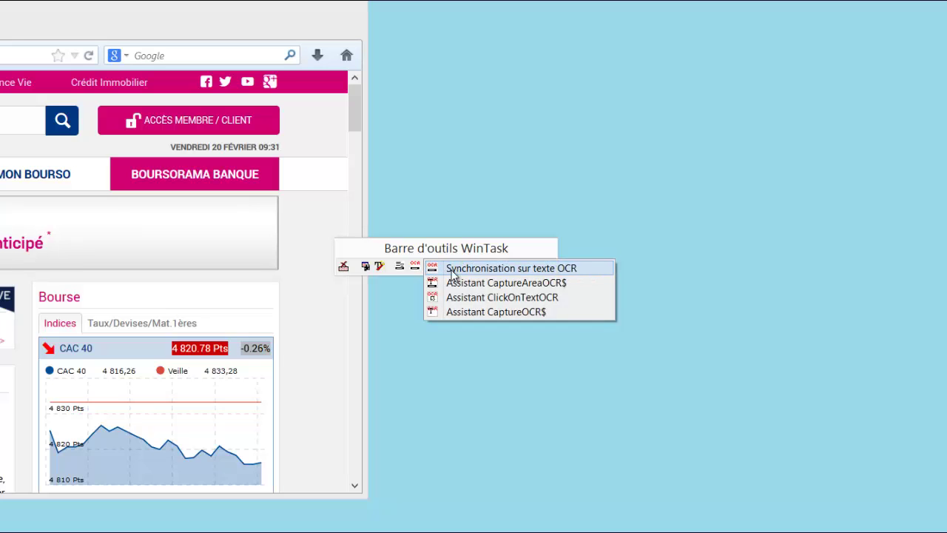
left_click(342, 268)
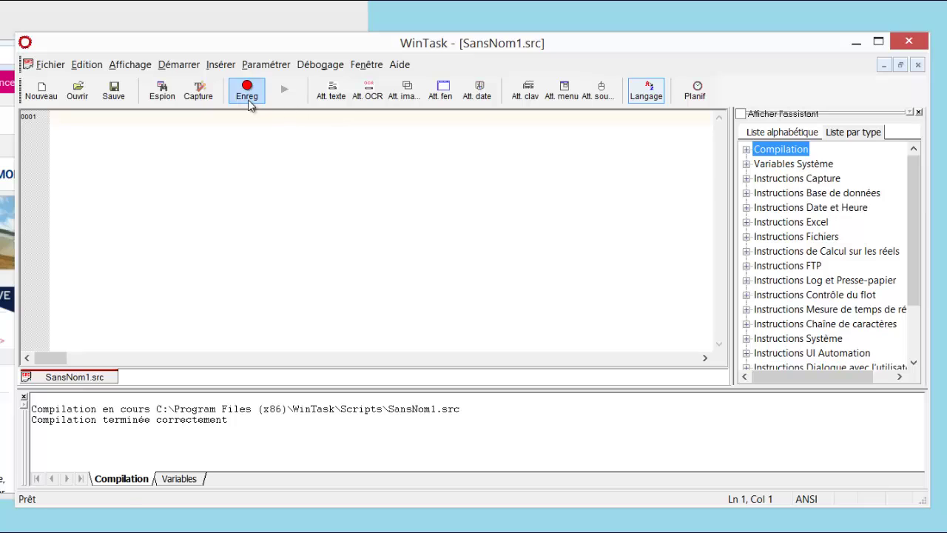
Open the OCR text synchronization assistant and select MODI as the OCR engine
left_click(370, 93)
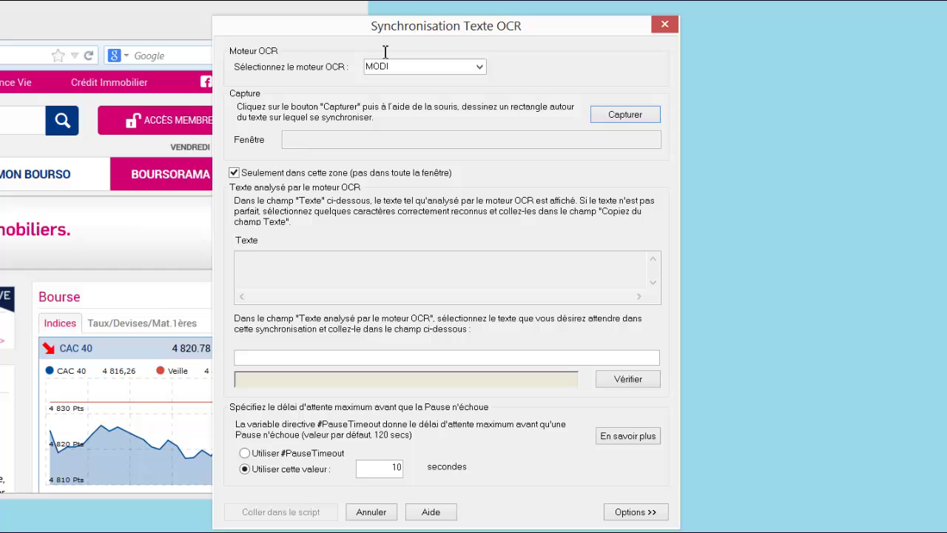
left_click_drag(347, 24, 401, 0)
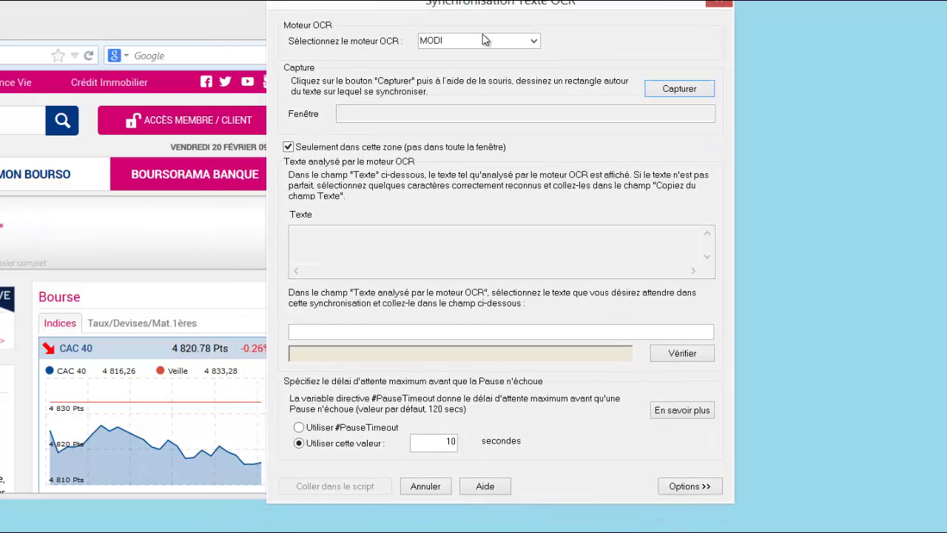
left_click(534, 40)
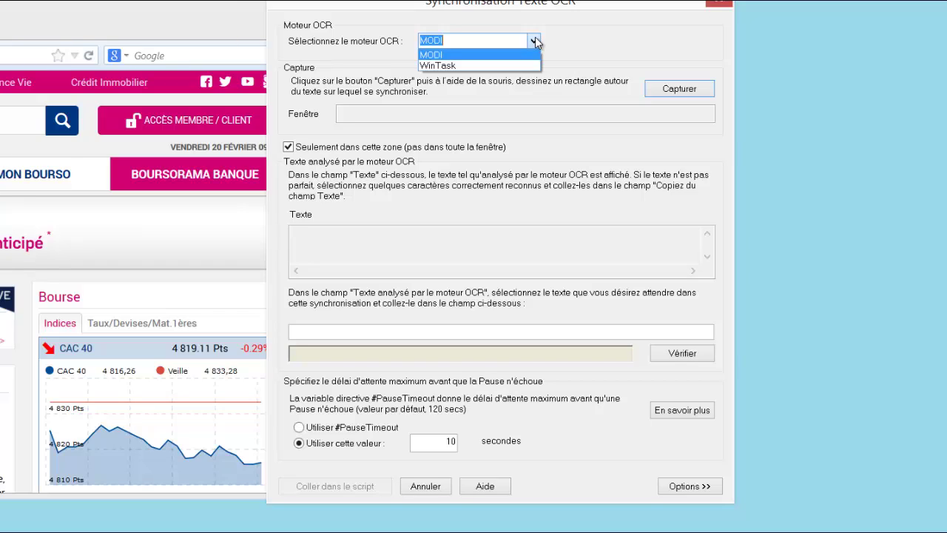
left_click(454, 54)
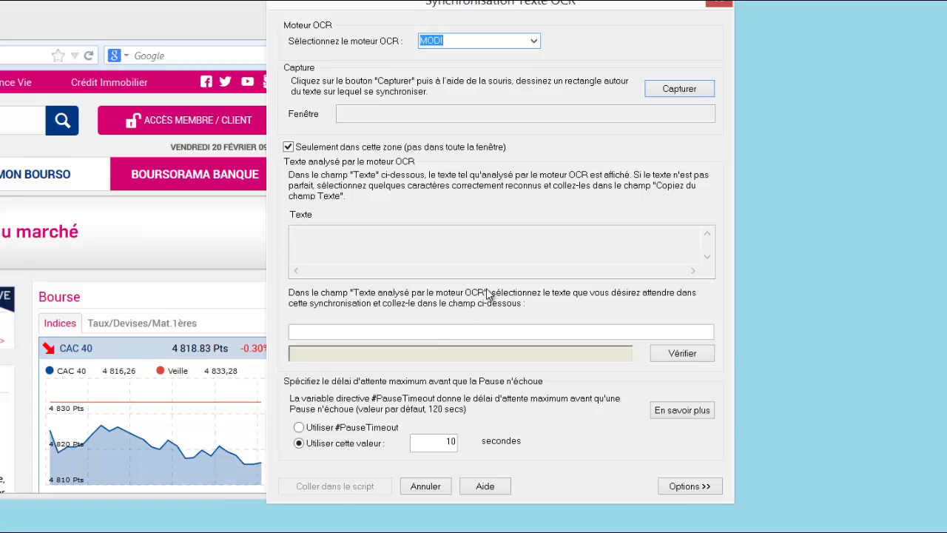
Capture a rectangle around the CAC 40 "Veille" value on the Boursorama page for OCR analysis
left_click(667, 89)
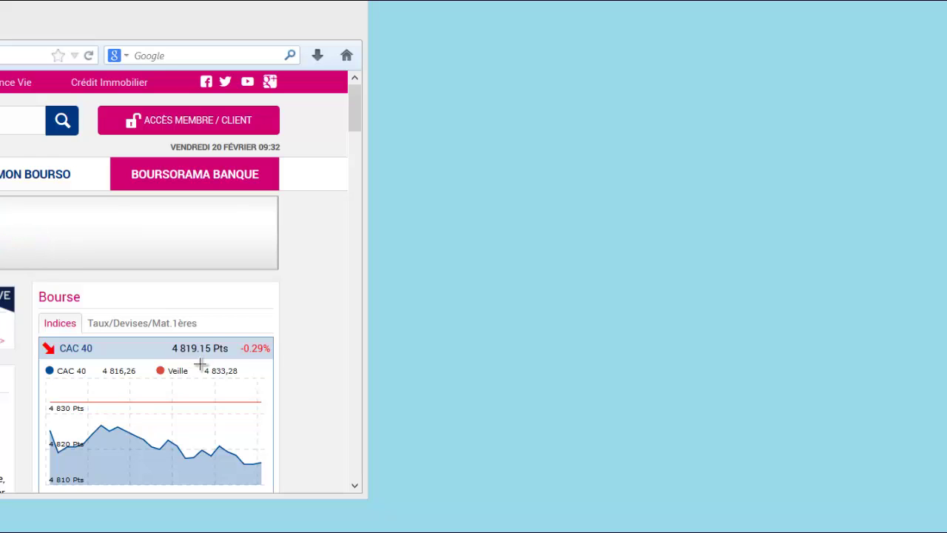
left_click_drag(200, 365, 264, 389)
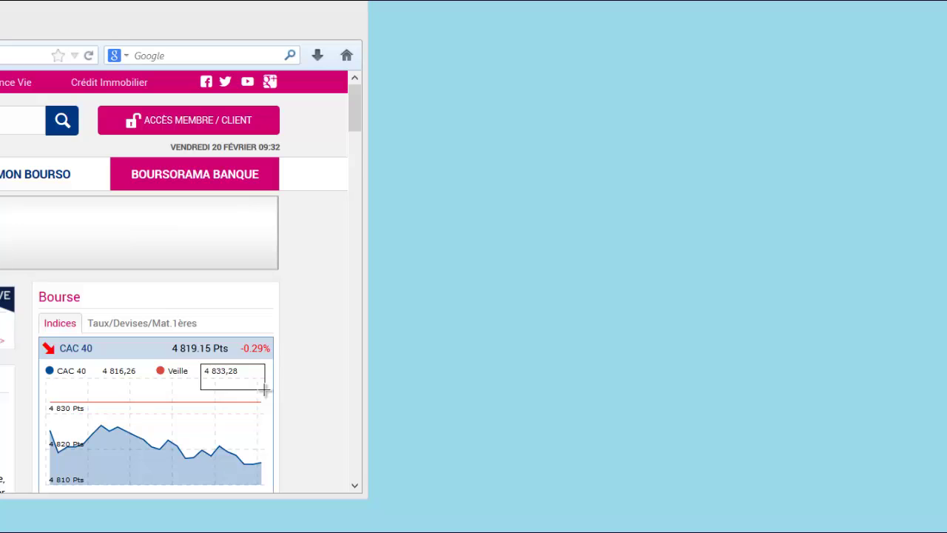
left_click_drag(264, 389, 266, 394)
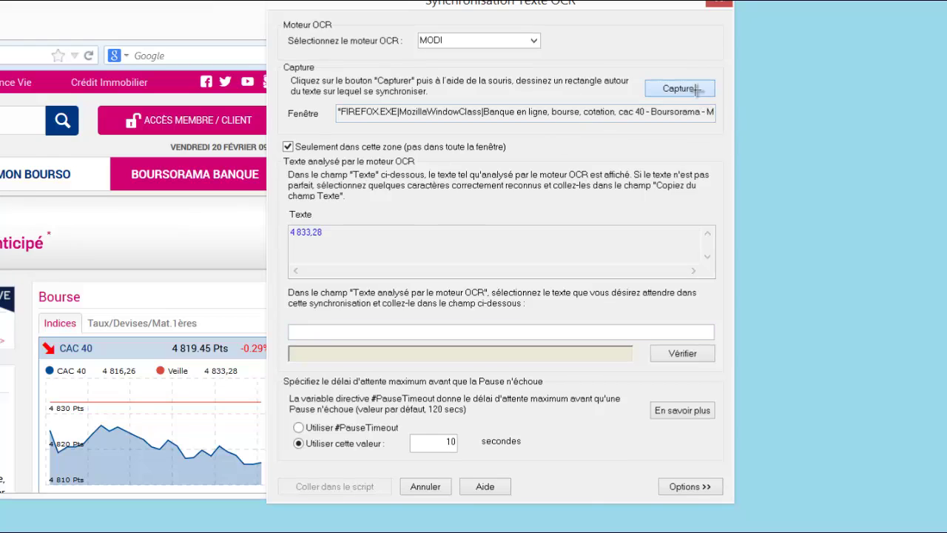
Recapture the "Veille" value with a tighter rectangle around the figure 4 833,28
left_click(670, 87)
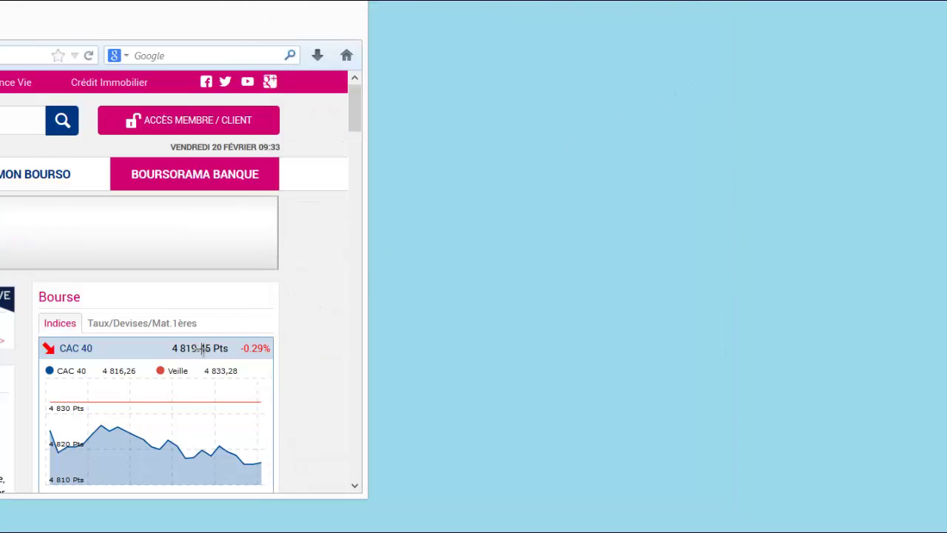
left_click_drag(201, 345, 250, 380)
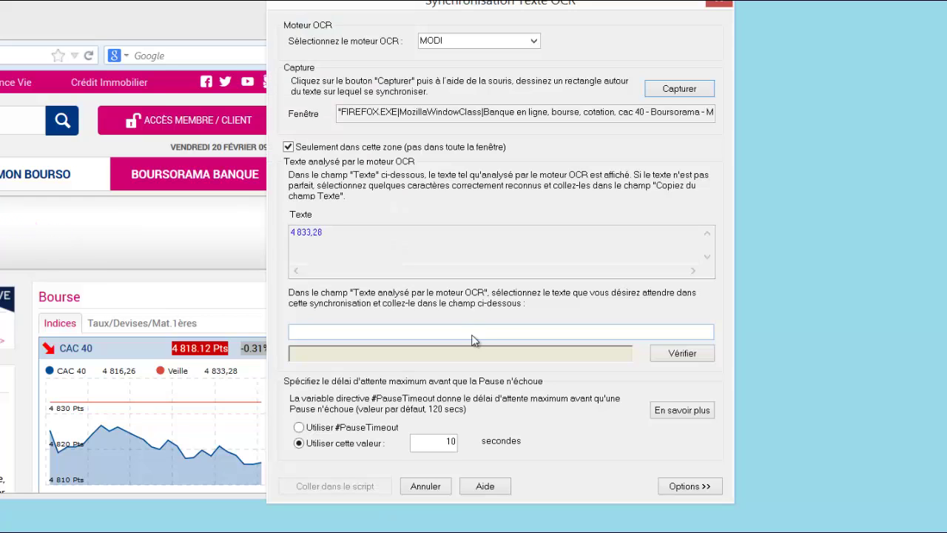
left_click(669, 89)
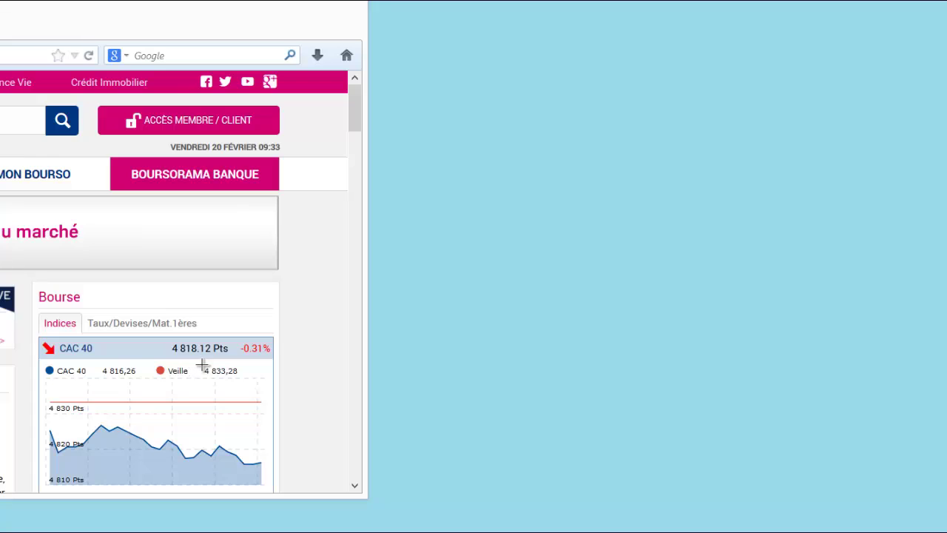
left_click_drag(202, 365, 239, 375)
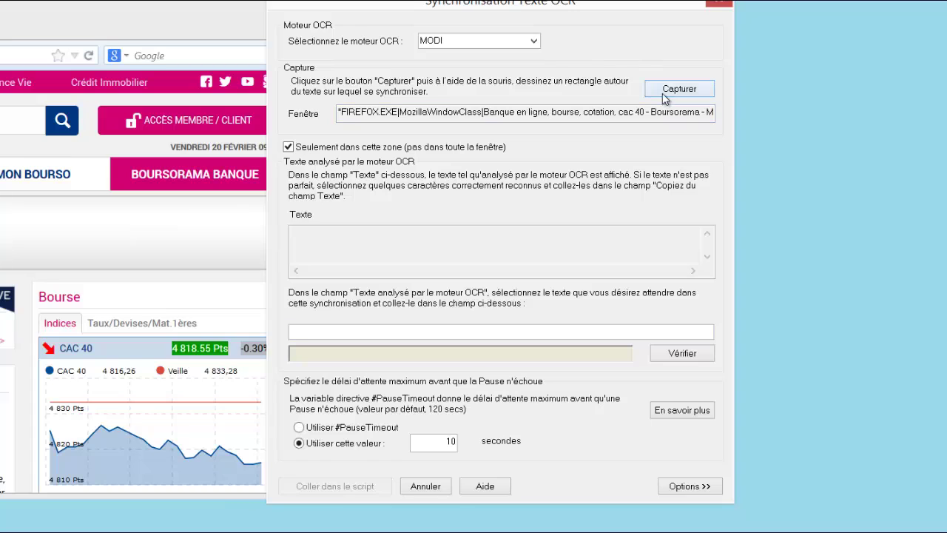
left_click(679, 89)
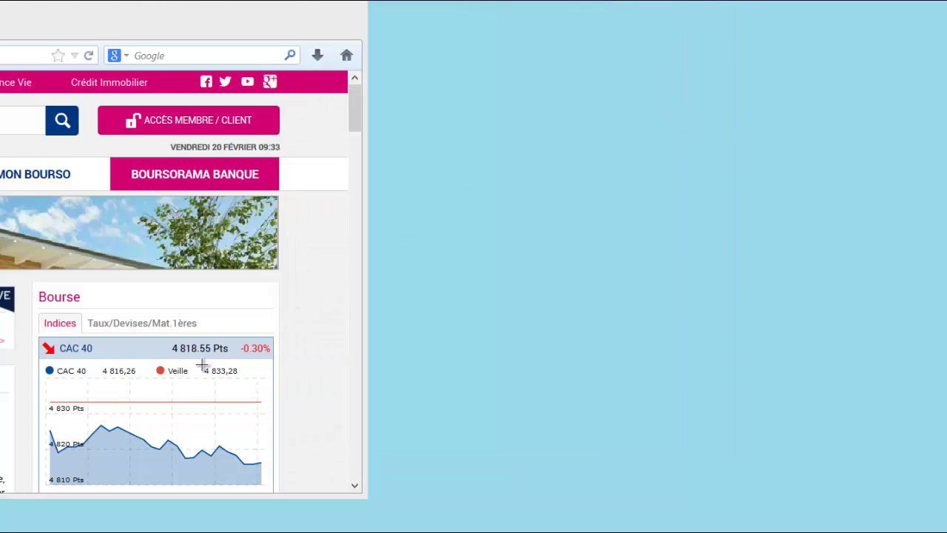
left_click_drag(203, 365, 241, 376)
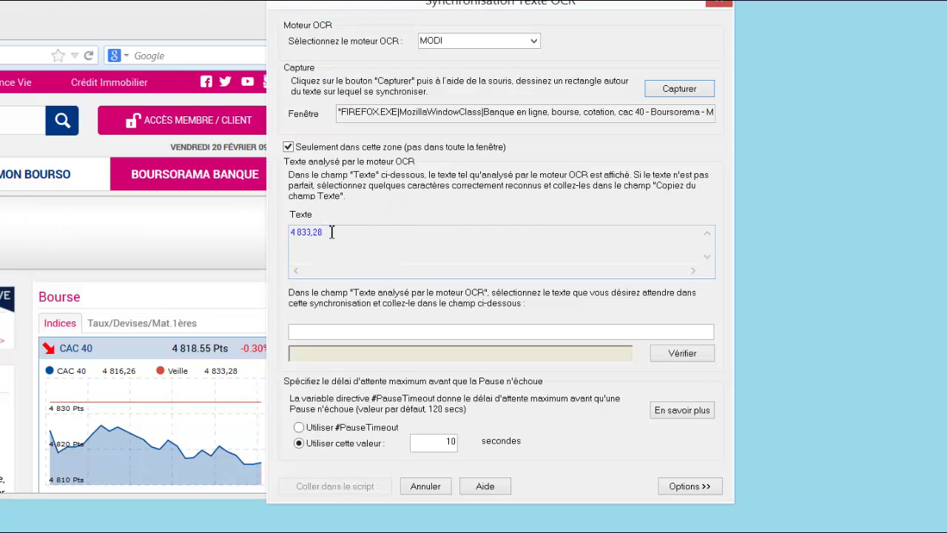
Copy the recognized text 4 833,28 and paste it as the text the synchronization waits for
left_click_drag(332, 233, 284, 236)
key("ctrl+c")
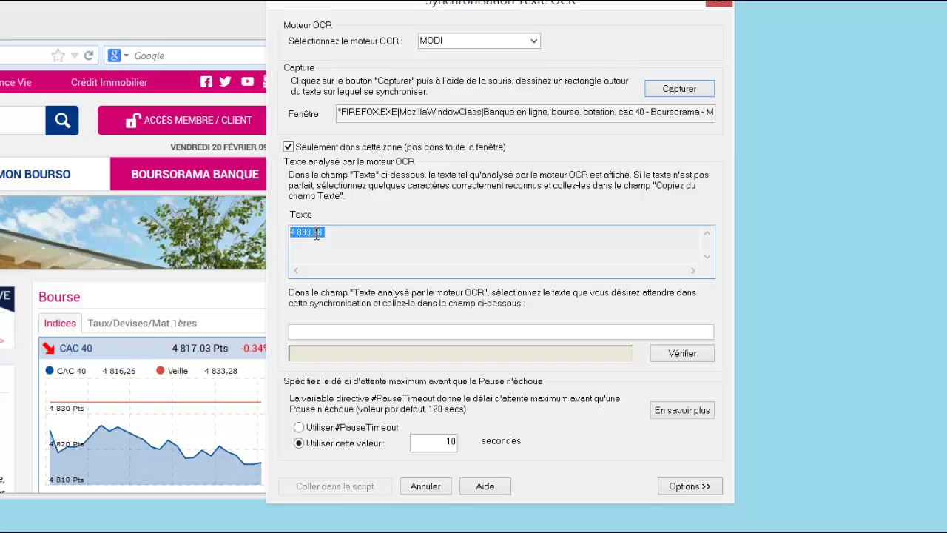
right_click(316, 234)
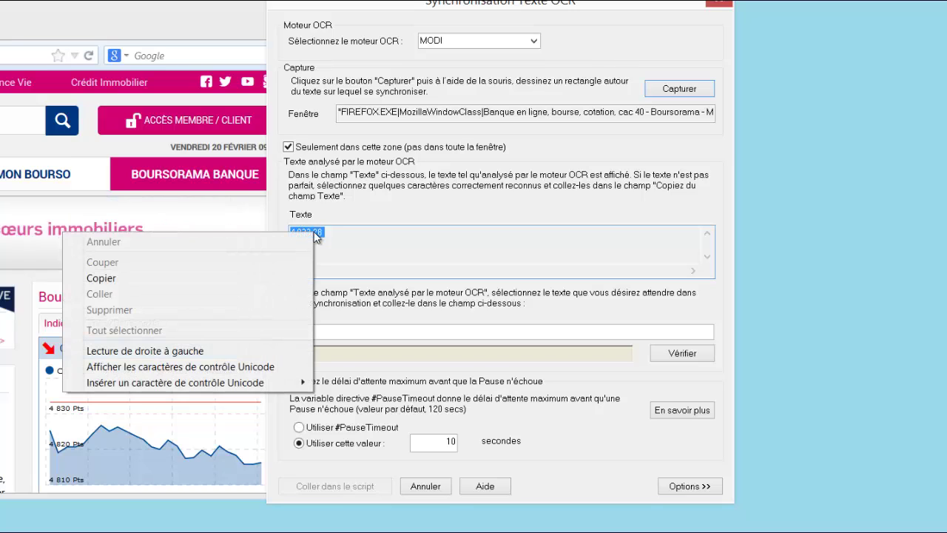
left_click(185, 278)
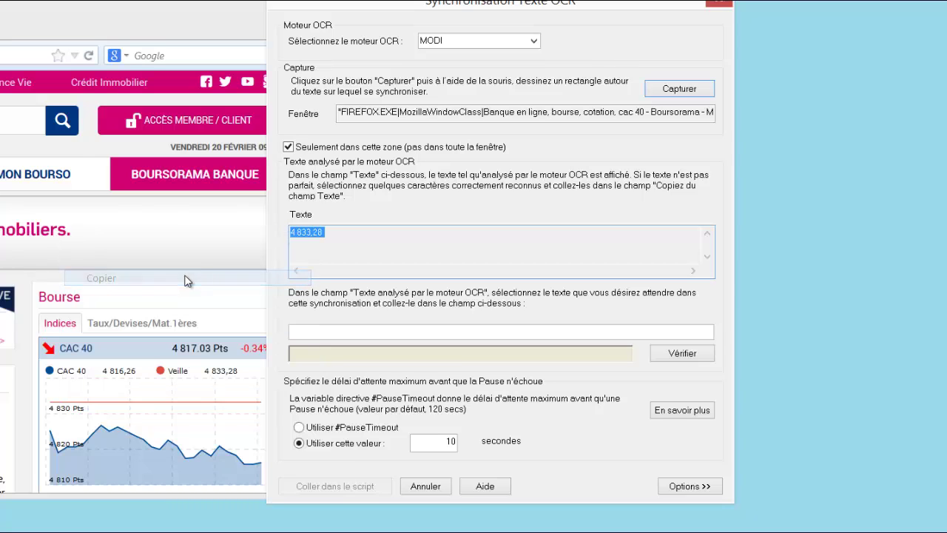
left_click(306, 331)
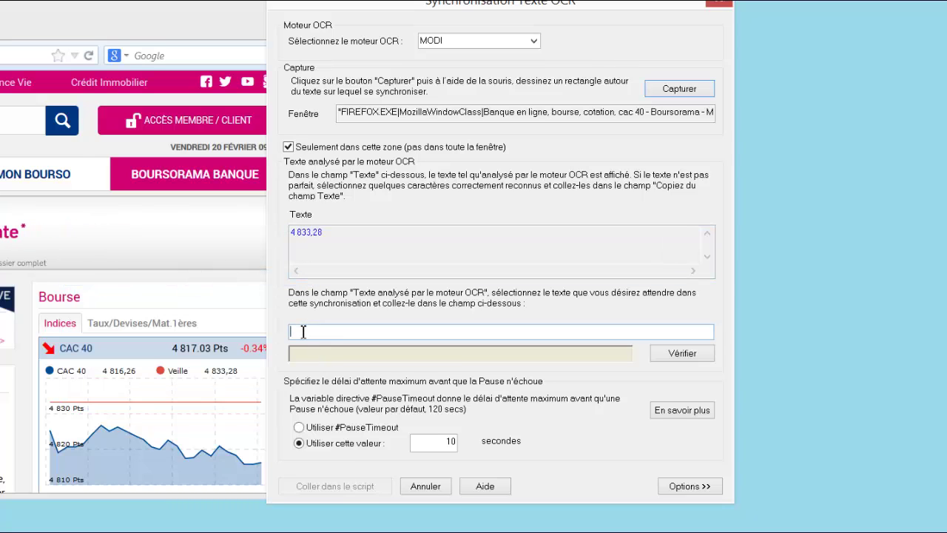
right_click(302, 331)
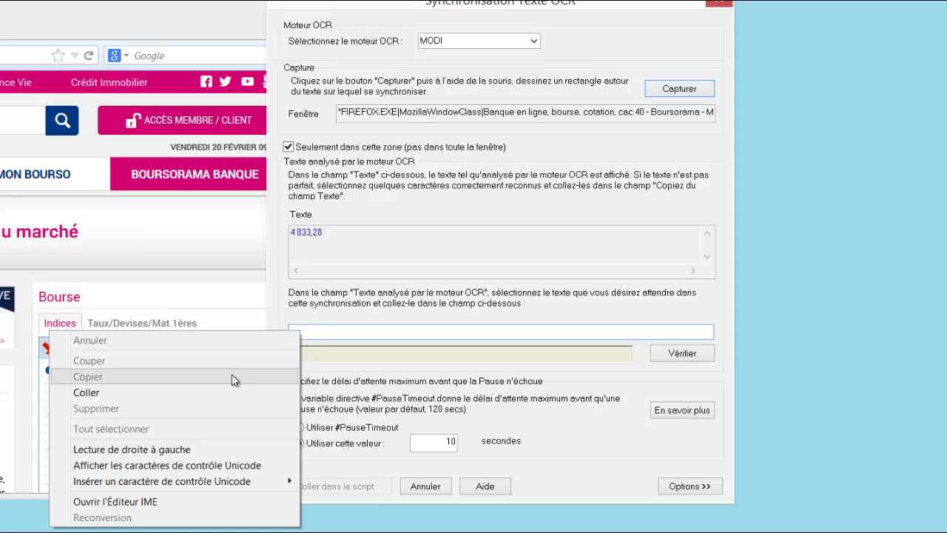
left_click(206, 392)
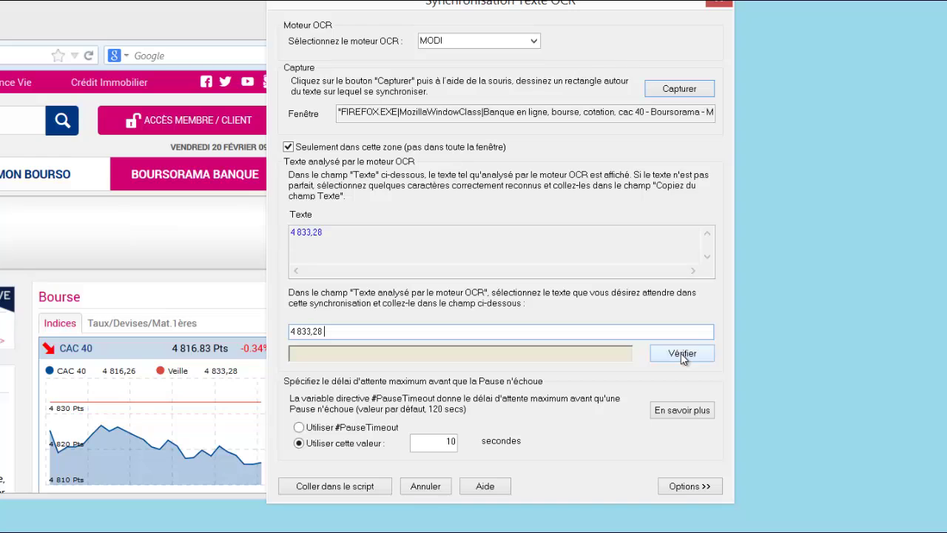
Verify the OCR recognition of the awaited text and insert the synchronization into the script
left_click(681, 353)
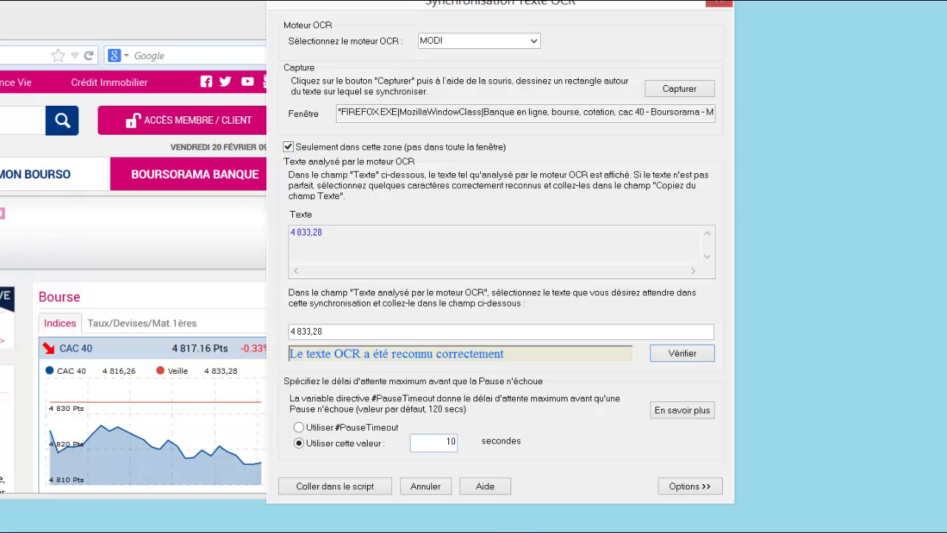
left_click(369, 489)
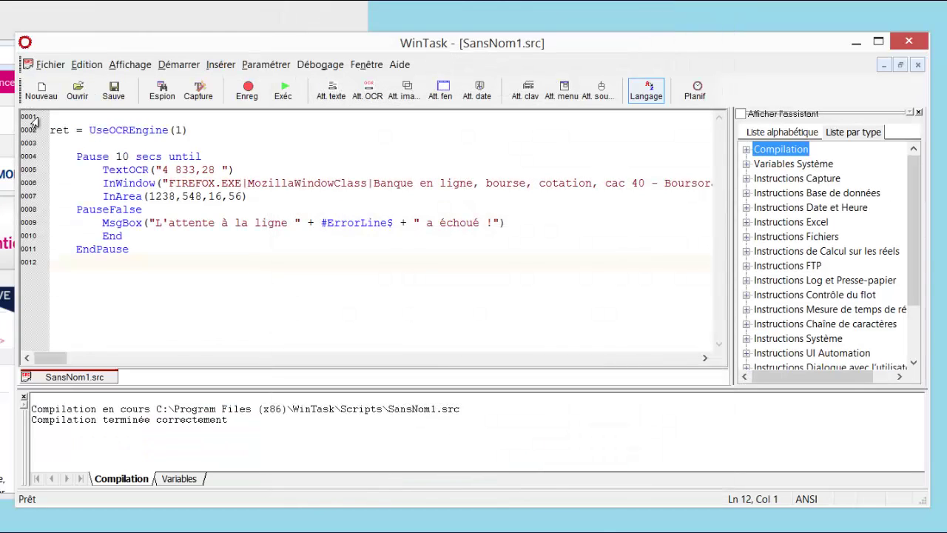
Examine the generated script's UseOCREngine line, InArea coordinates and TextOCR value
left_click(128, 129)
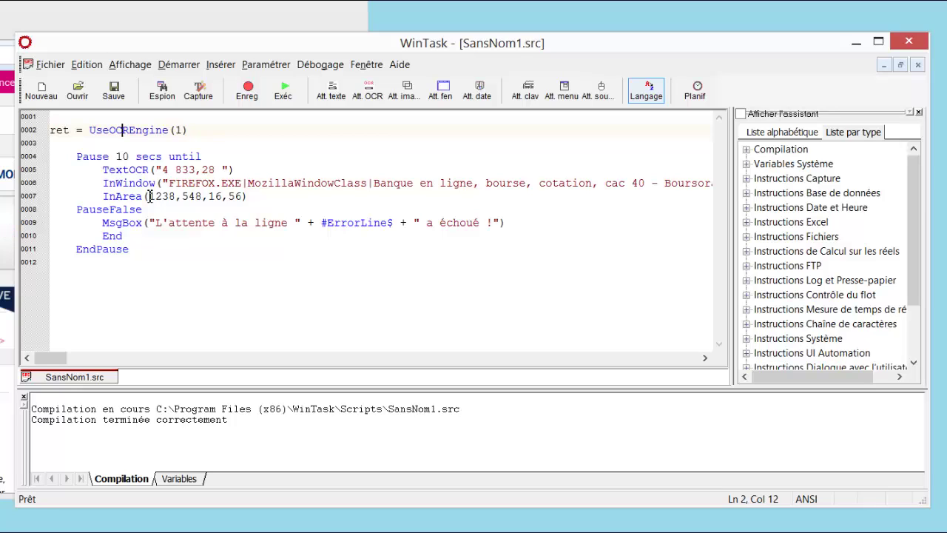
left_click(137, 198)
left_click_drag(110, 198, 263, 200)
left_click(265, 198)
left_click_drag(162, 169, 216, 169)
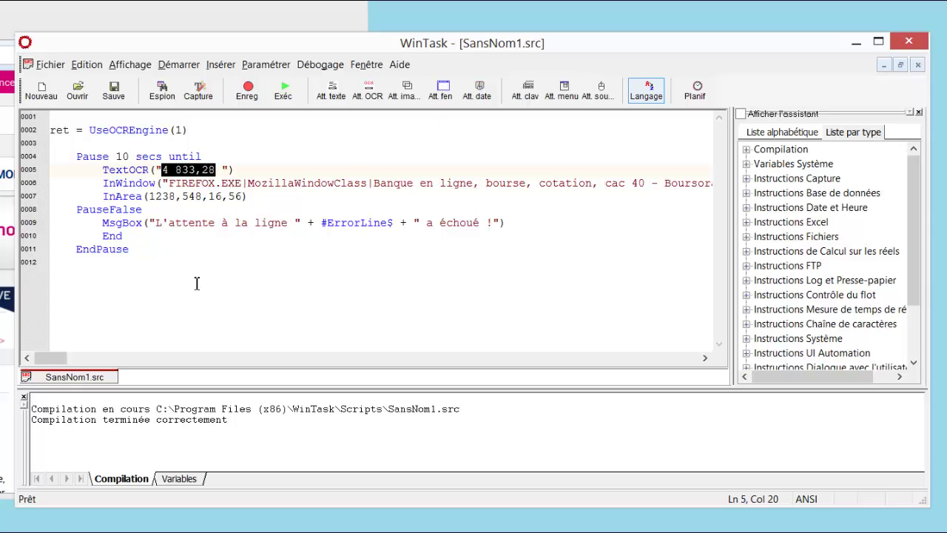
Delete the whole generated OCR synchronization code from the script
left_click_drag(50, 116, 191, 272)
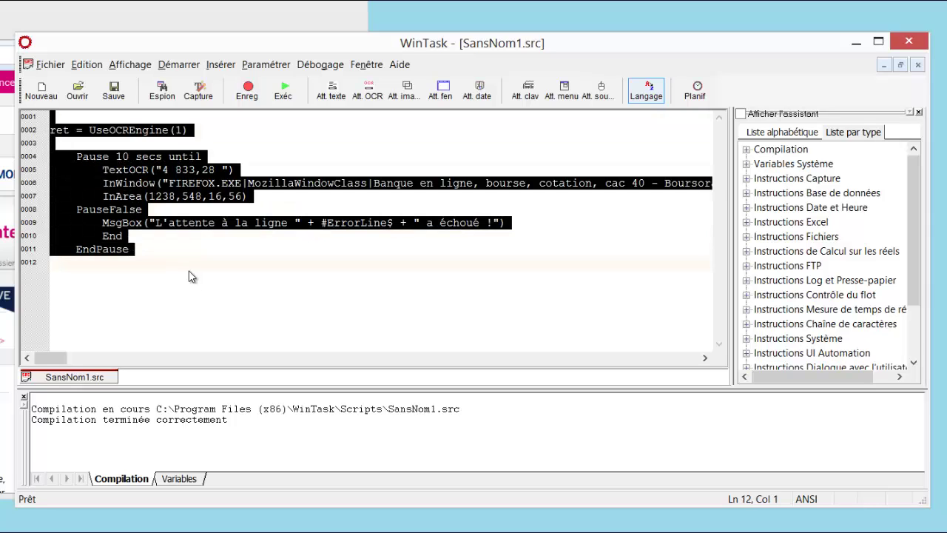
key("Delete")
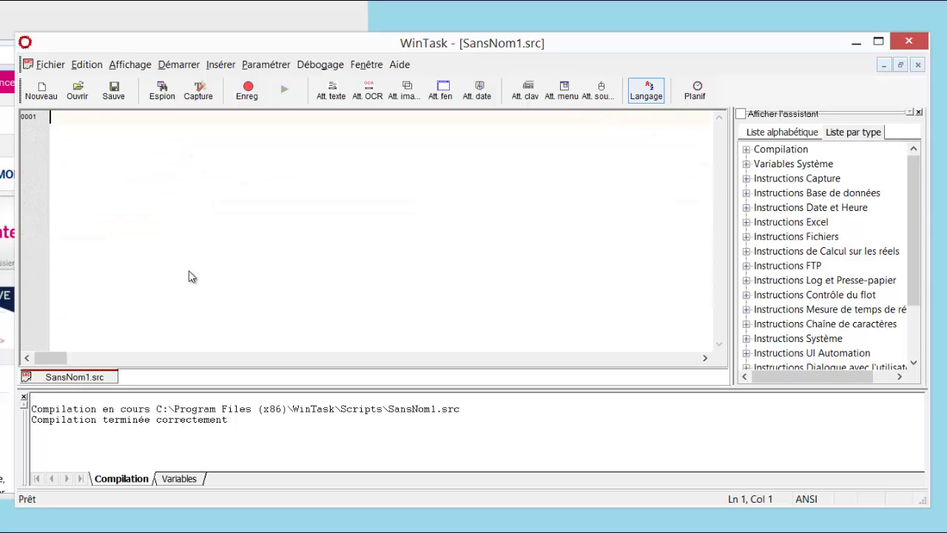
Start a new OCR text synchronization not restricted to the selected area, and capture the CAC 40 "Veille" value on the web page
left_click(365, 95)
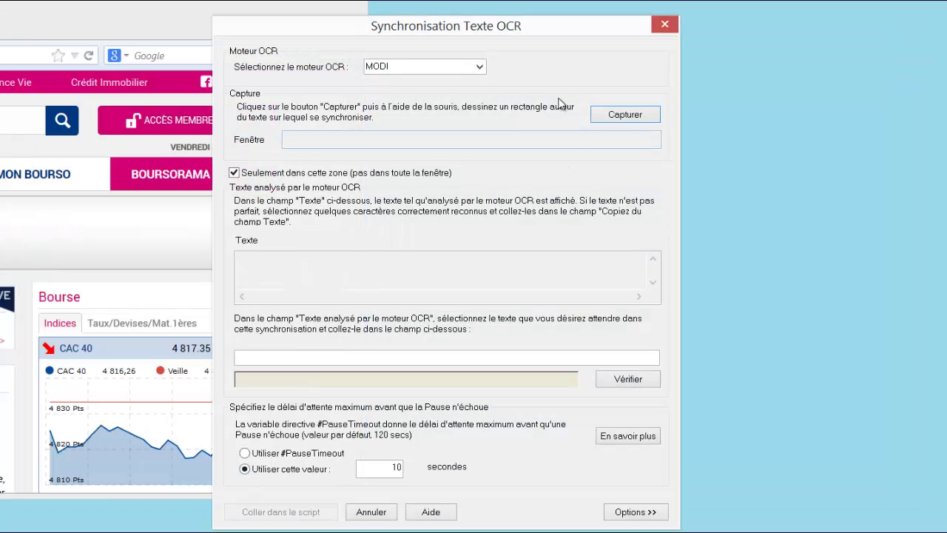
left_click(234, 172)
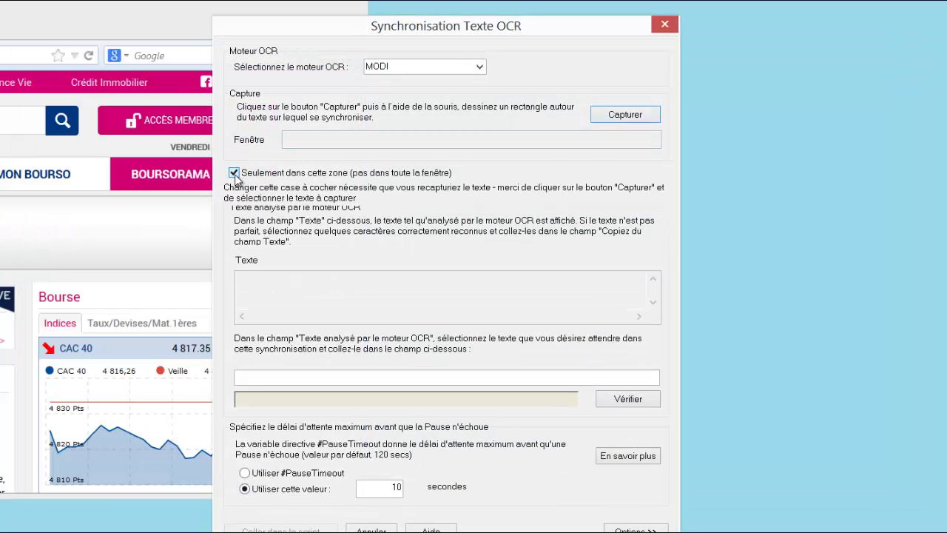
left_click(234, 172)
left_click(630, 115)
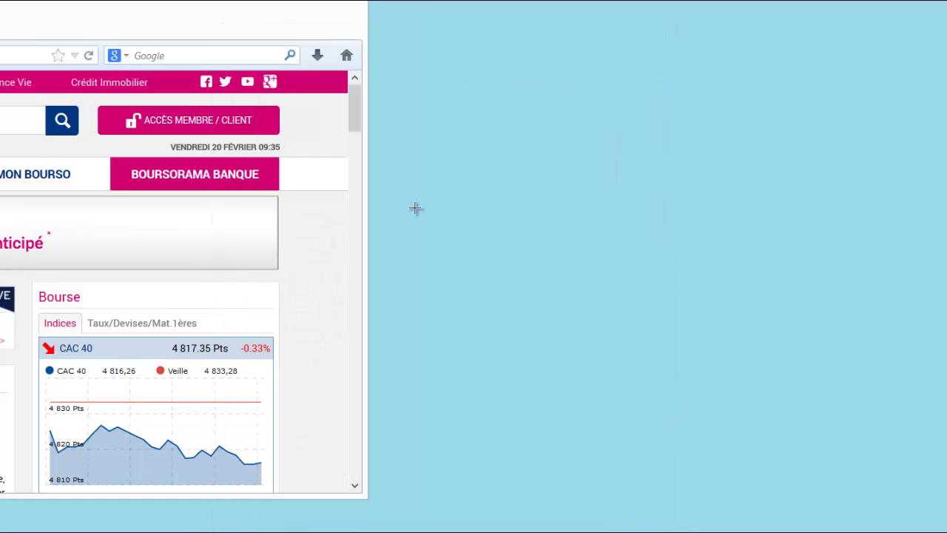
left_click_drag(199, 365, 244, 378)
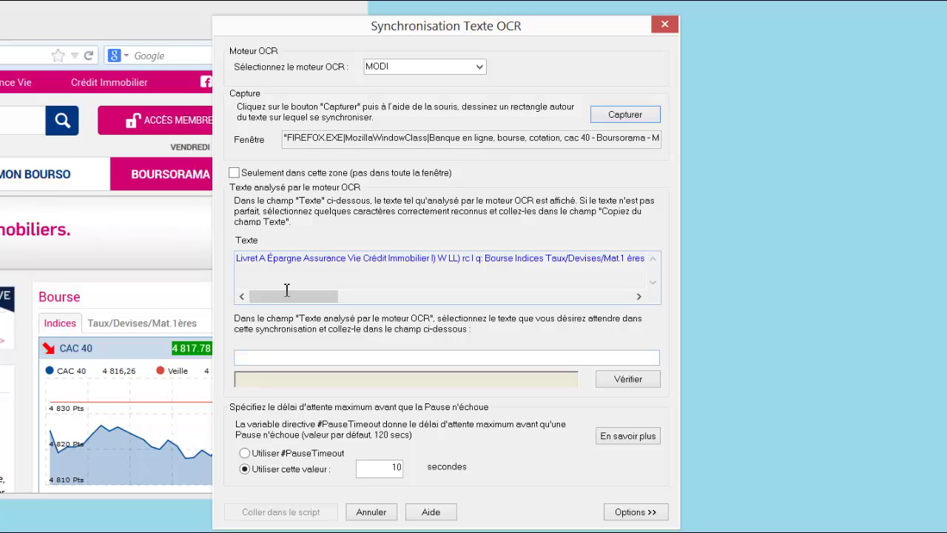
Copy the value 4 833,28 from the end of the OCR-analysed text and set it as the text to wait for
left_click_drag(282, 297, 645, 259)
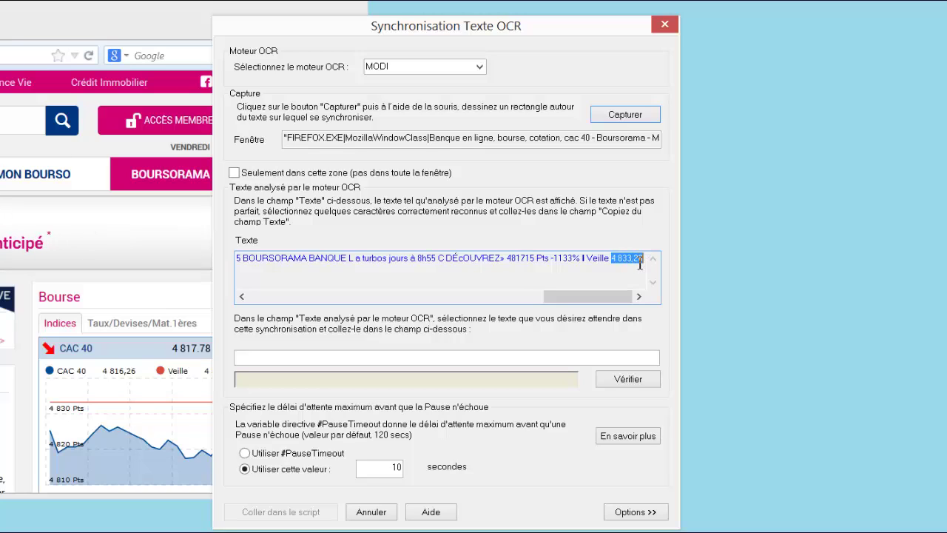
right_click(638, 261)
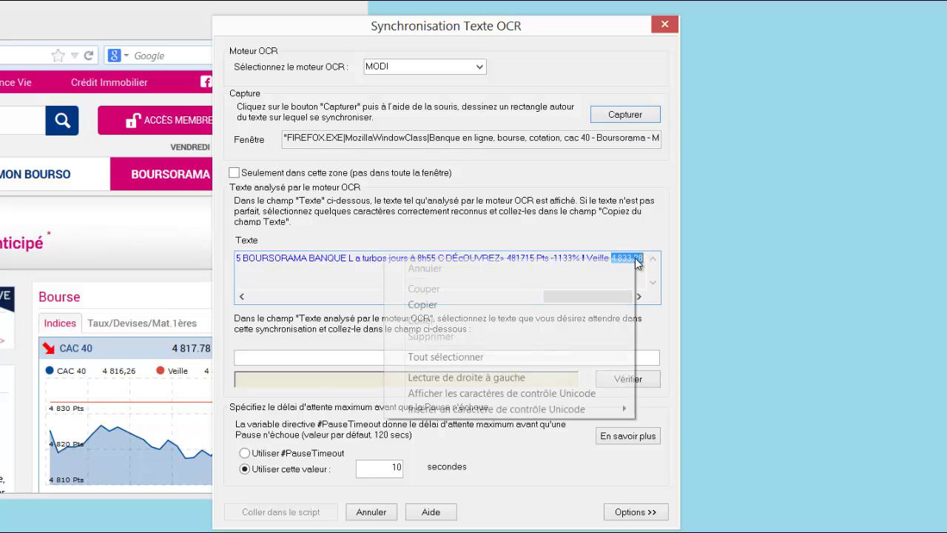
left_click(494, 304)
left_click(268, 359)
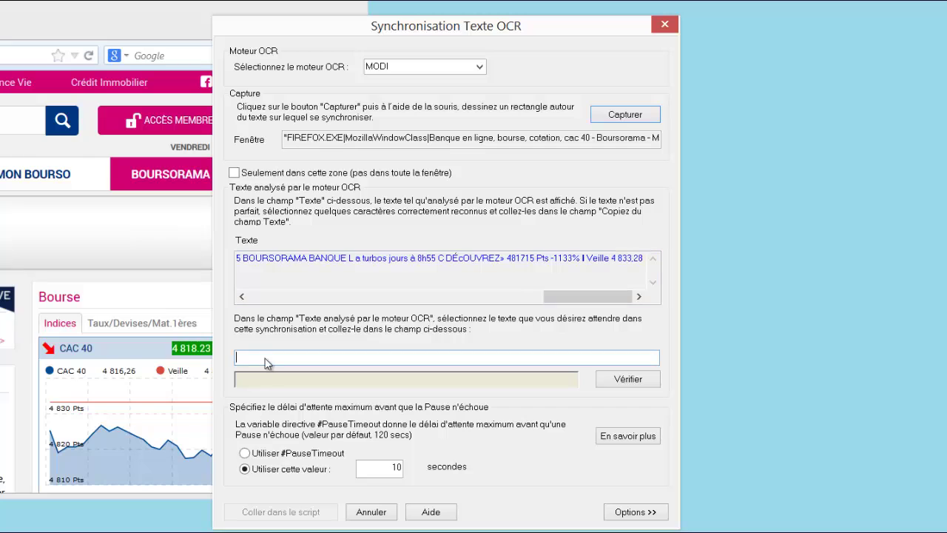
right_click(267, 358)
left_click(50, 420)
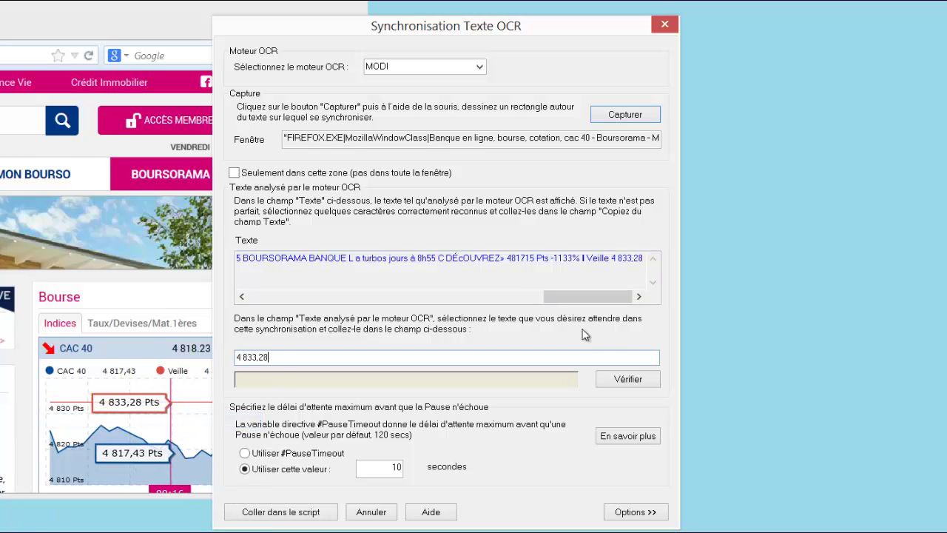
Verify that the OCR engine recognises the awaited value, and insert the whole-window synchronization with its 10-second timeout into the script
left_click(616, 380)
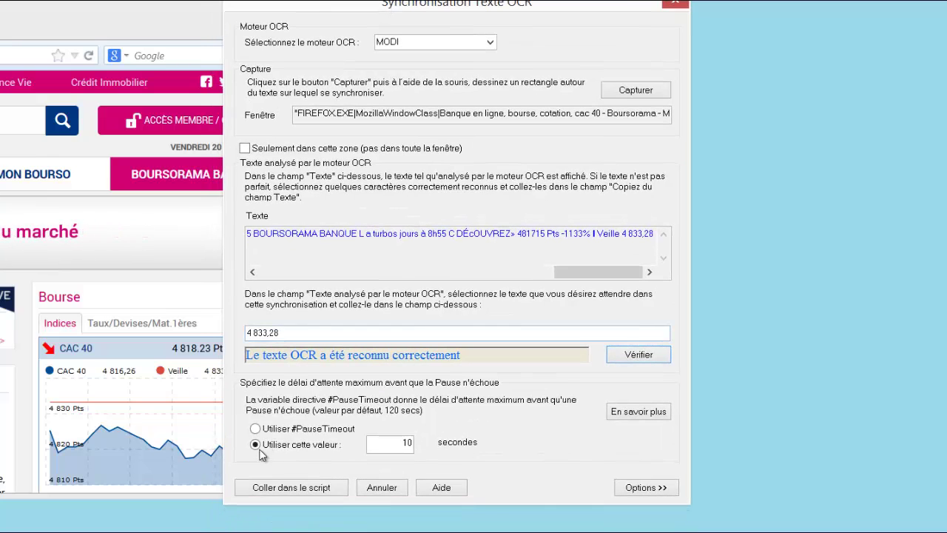
double_click(404, 444)
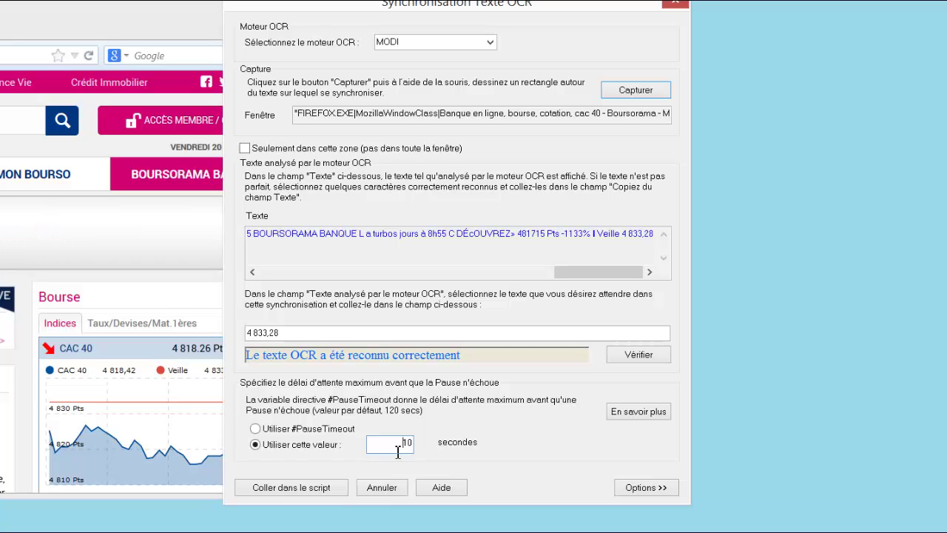
left_click(303, 493)
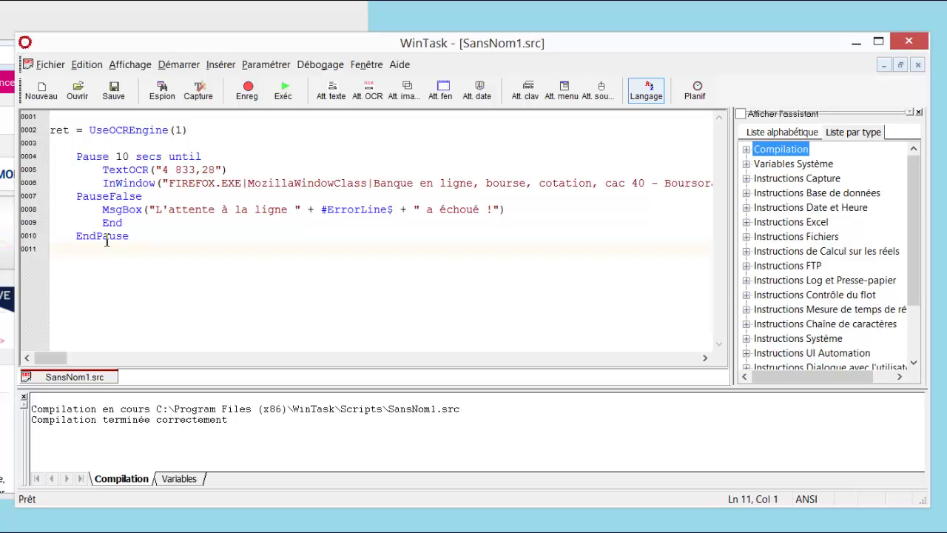
Add the line msgbox("texte vu") after EndPause, and run the script, dismissing the message box it shows
left_click(87, 253)
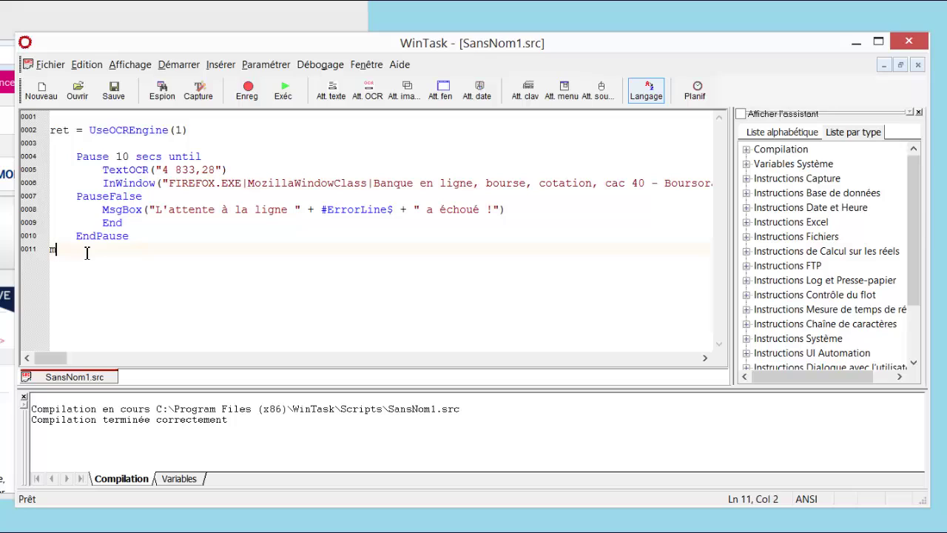
type("msgbo")
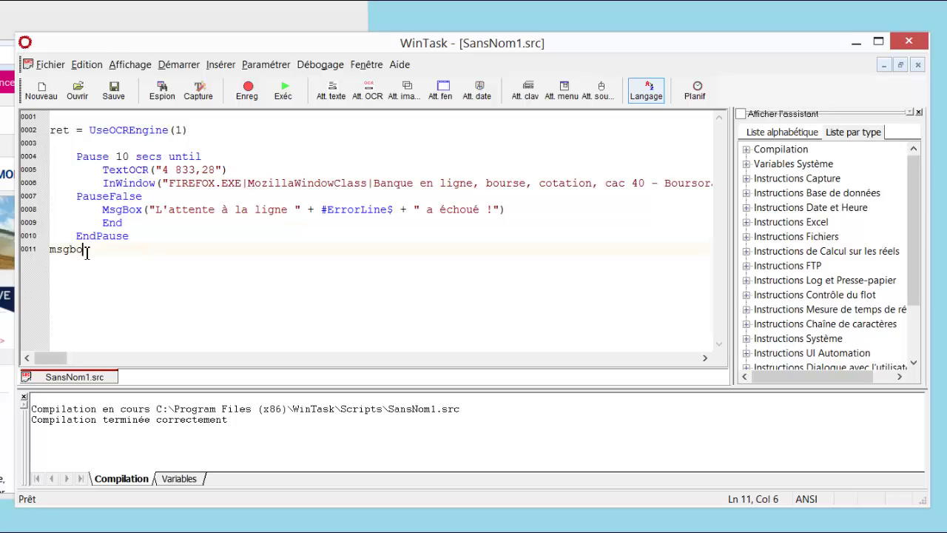
type("x(\"te")
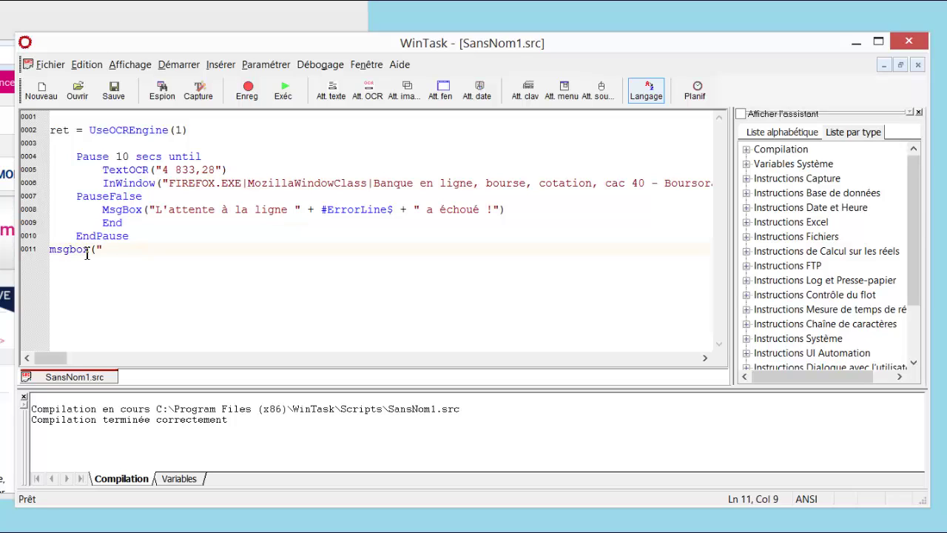
type("xte vu\")")
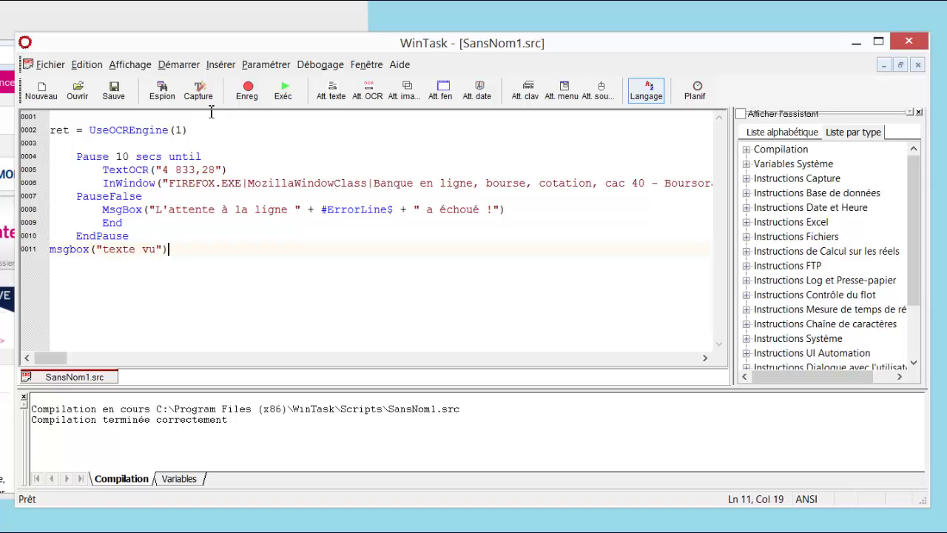
left_click(276, 89)
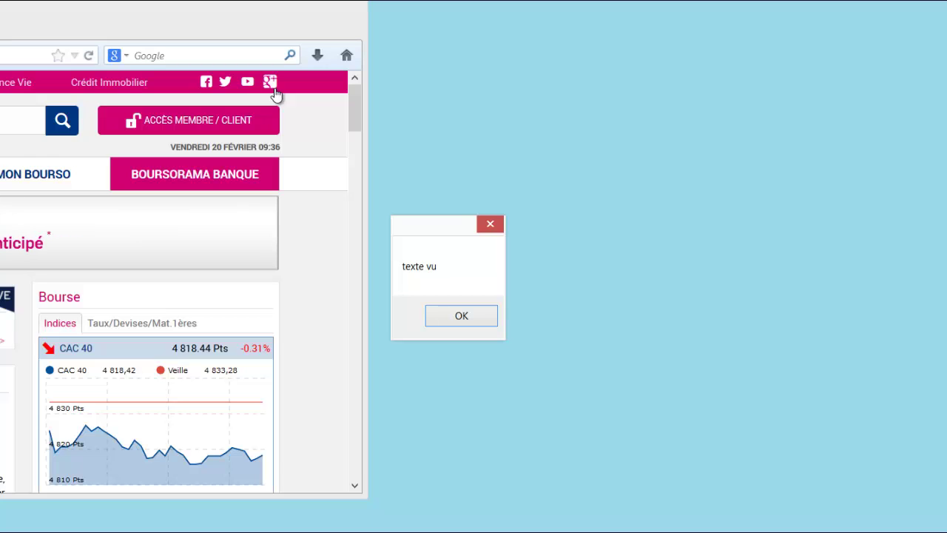
left_click(461, 315)
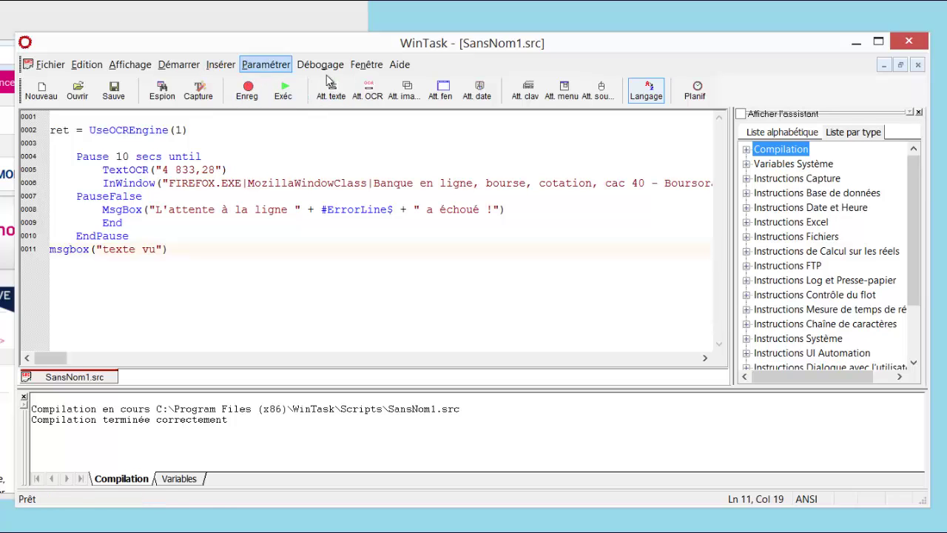
Examine the extra options of a new OCR text synchronization, including the instruction for a failed pause, and leave without inserting anything
left_click(377, 88)
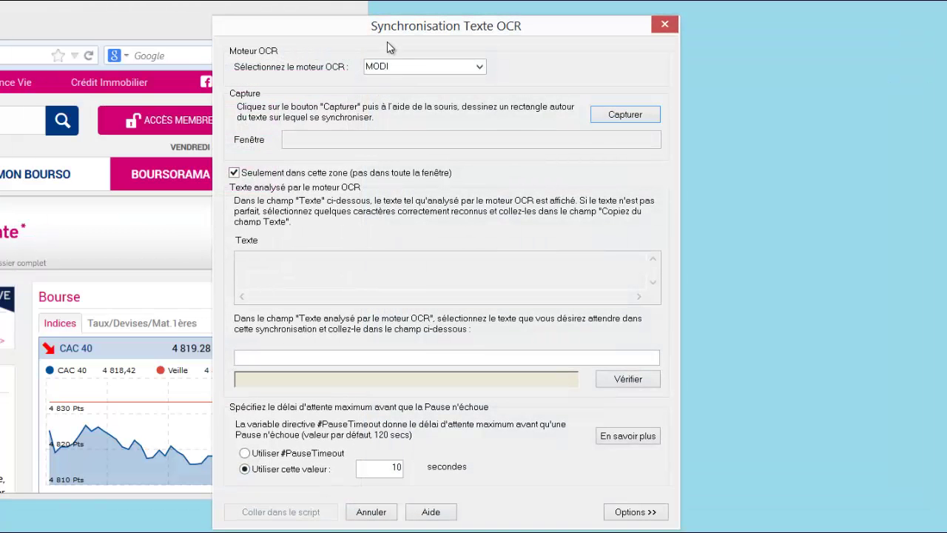
left_click_drag(392, 29, 413, 0)
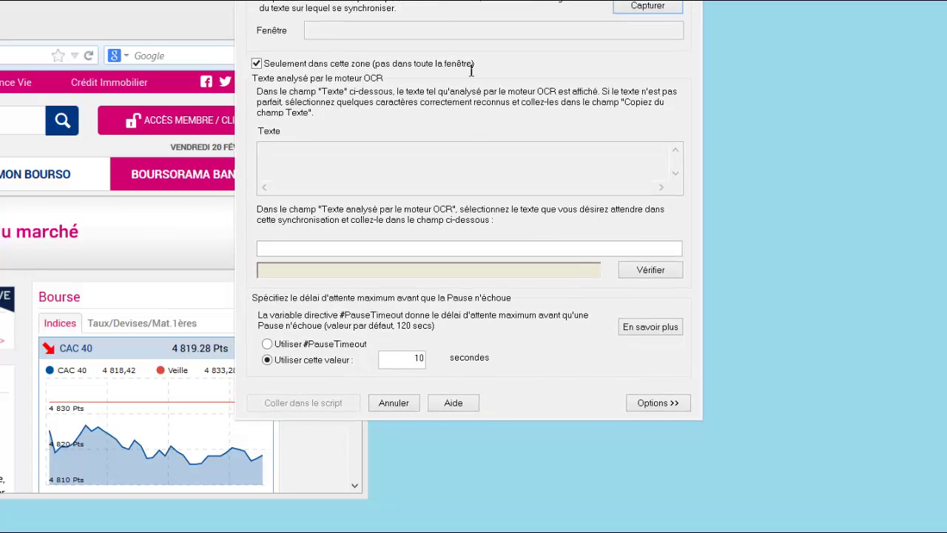
left_click(654, 409)
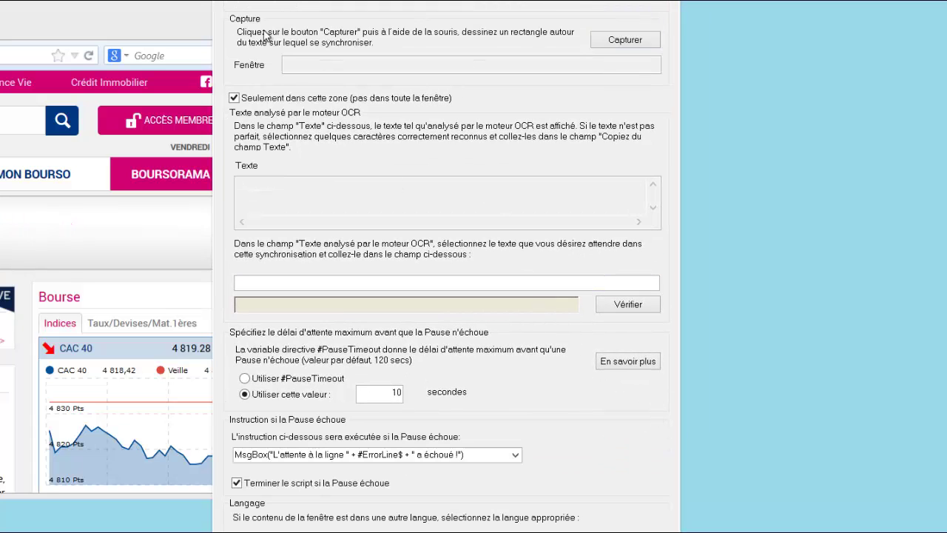
left_click_drag(414, 0, 431, 0)
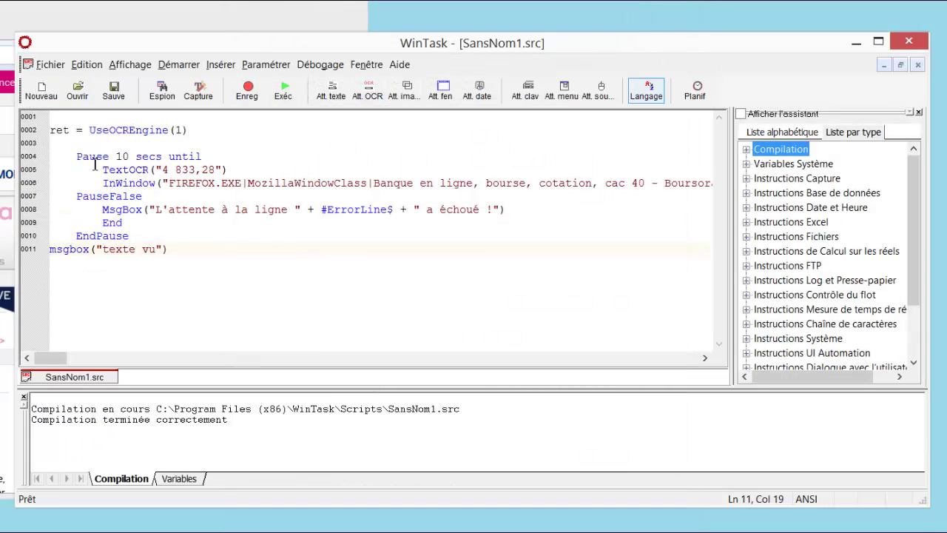
Examine the MsgBox and End instructions in the PauseFalse block that handle a failed wait
left_click(102, 210)
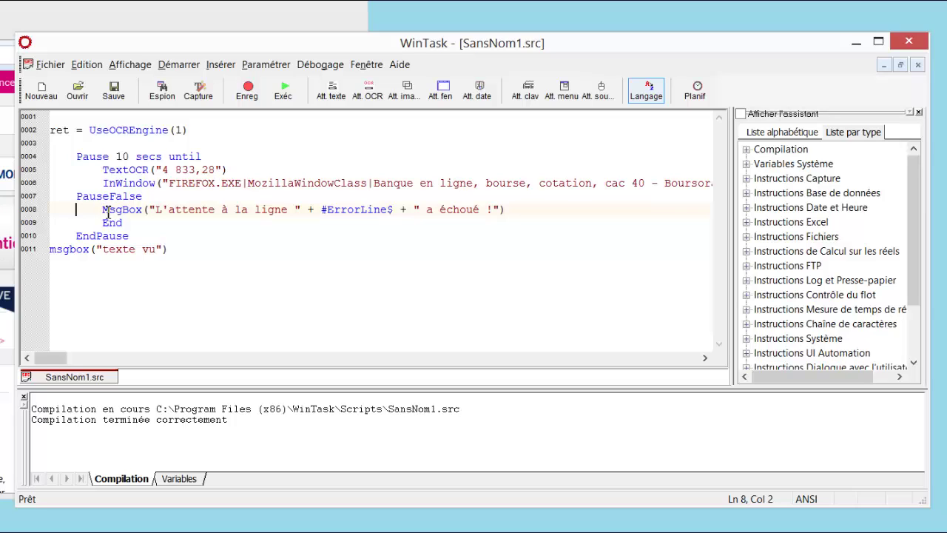
left_click_drag(101, 210, 510, 213)
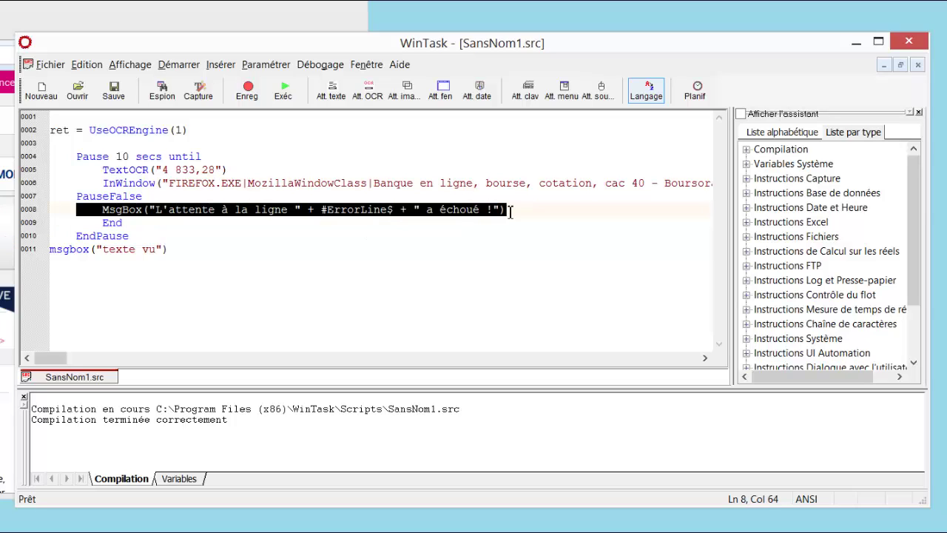
left_click(116, 223)
double_click(106, 225)
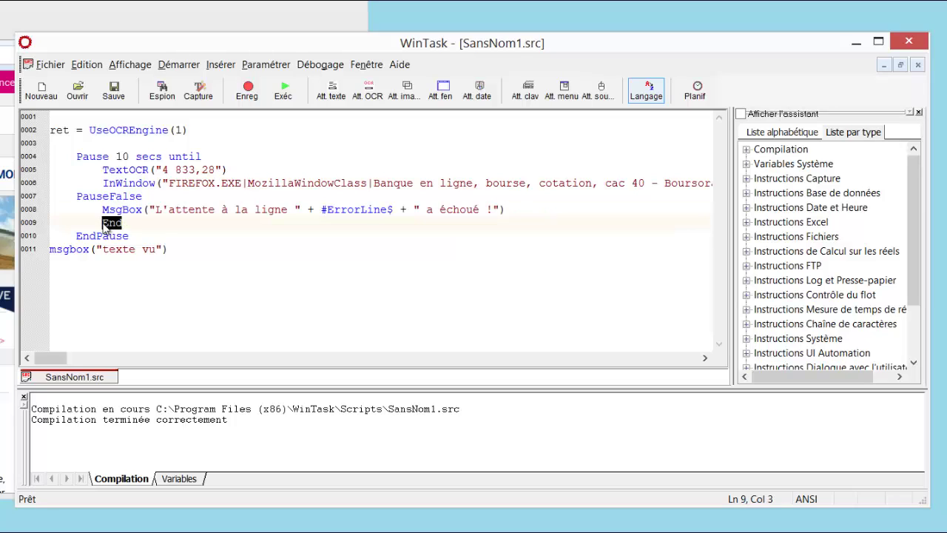
key("Left")
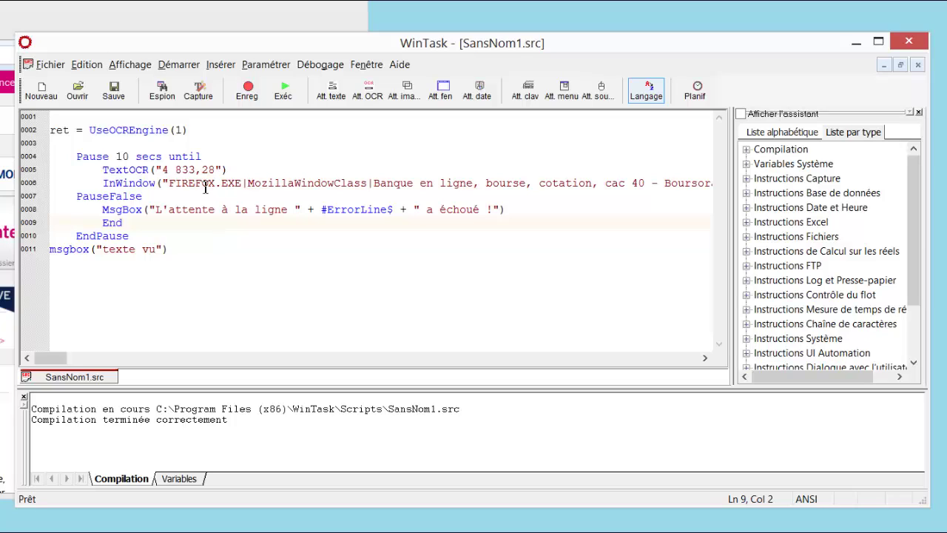
Change the awaited TextOCR value in the script to "4 933,28" and run the script to test the failure case
left_click(182, 170)
key("BackSpace")
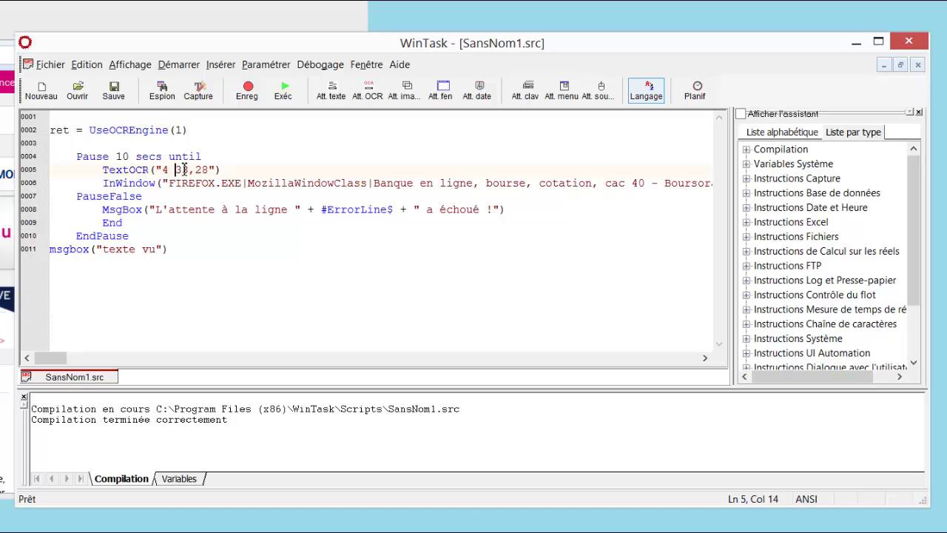
type("9")
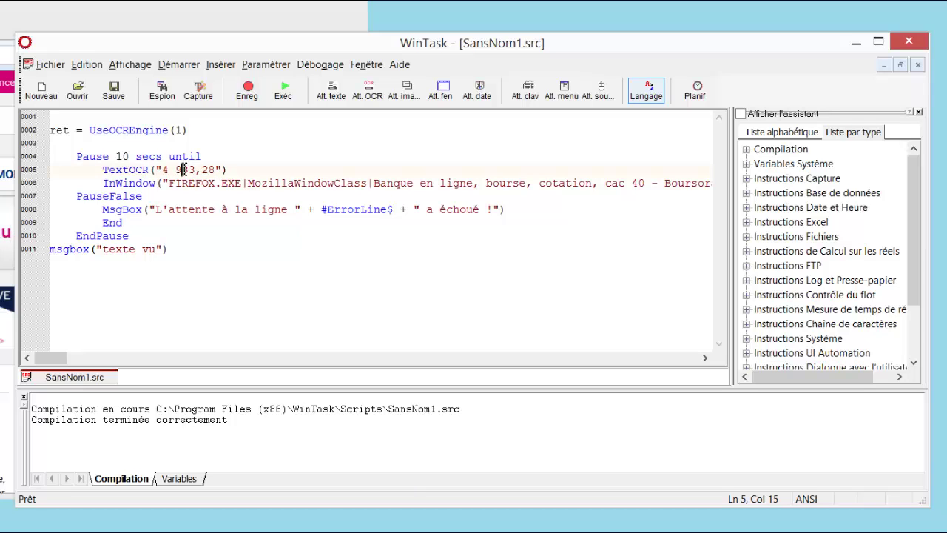
left_click(291, 87)
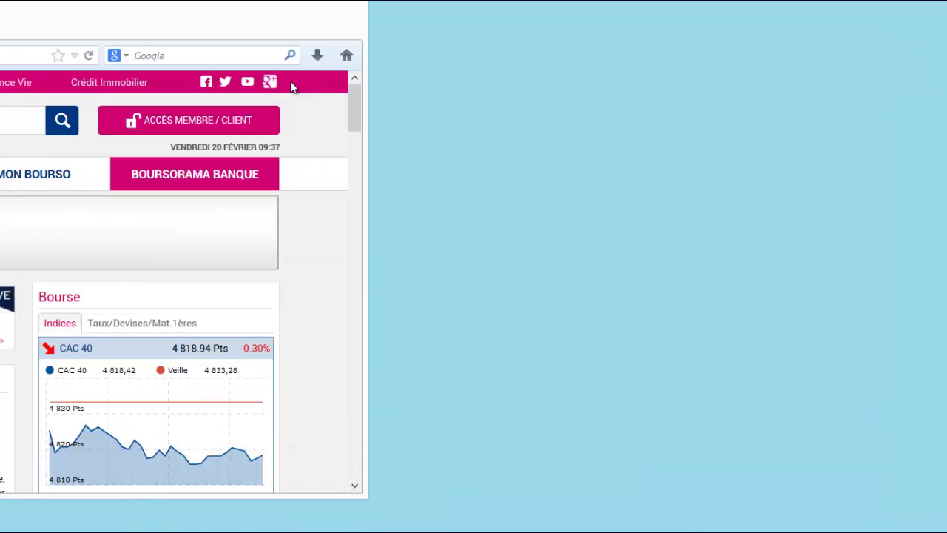